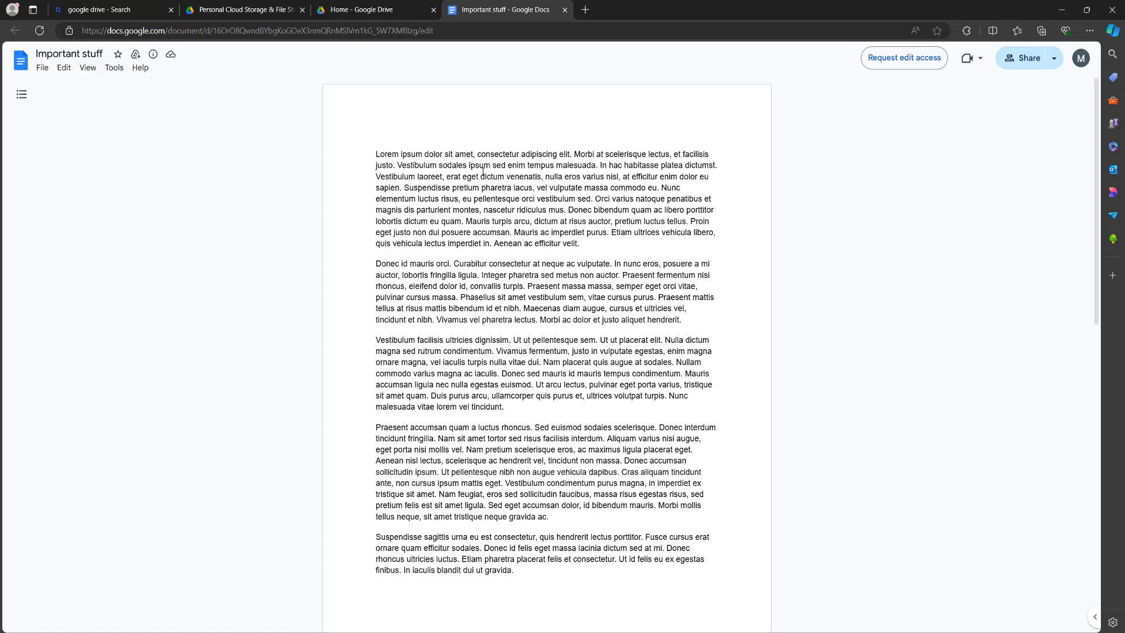
Step: Try copying paragraphs from the view-only doc, then edit its URL from /edit to /mobilebasic
{"action": "left_click_drag", "start_coordinate": [381, 155], "coordinate": [703, 472]}
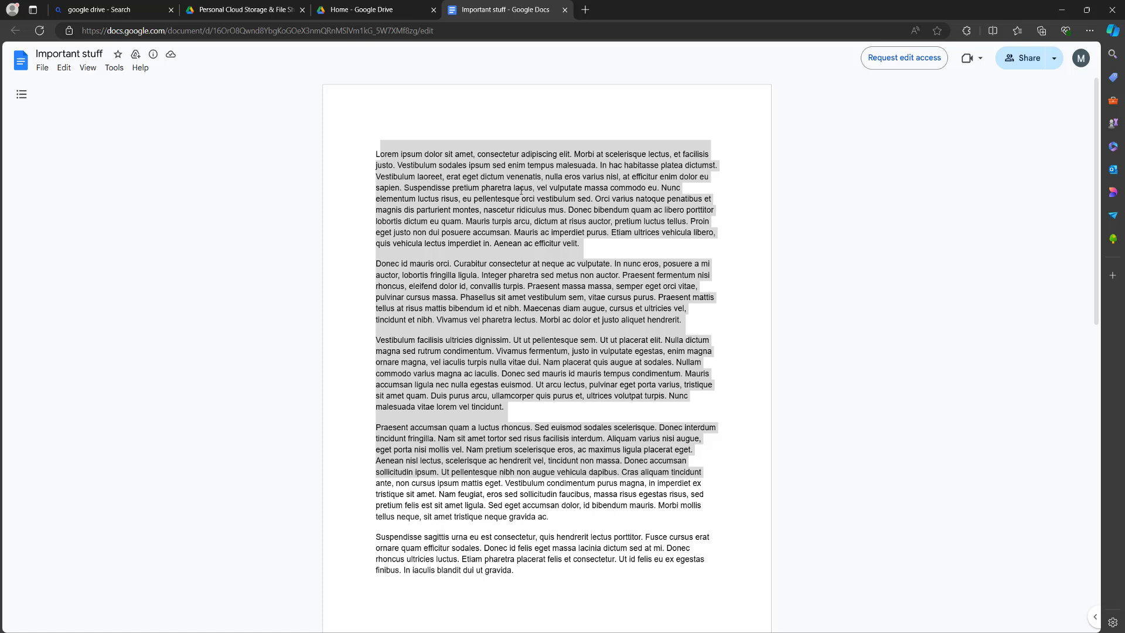
{"action": "left_click_drag", "start_coordinate": [519, 188], "coordinate": [604, 302]}
{"action": "key", "text": "ctrl+c"}
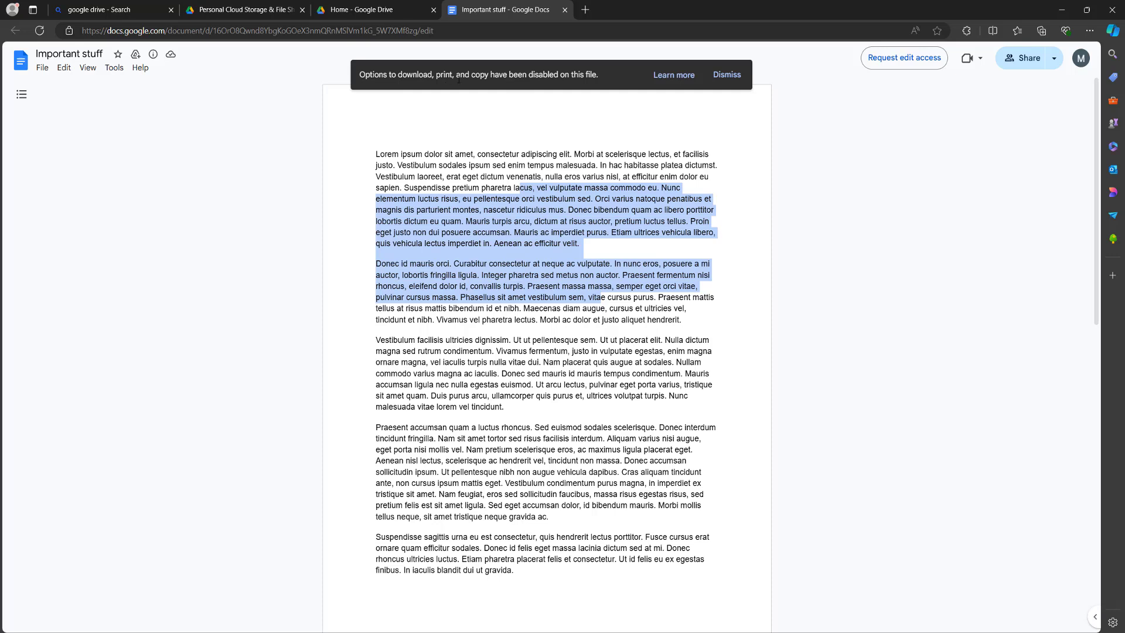
{"action": "left_click", "coordinate": [612, 283]}
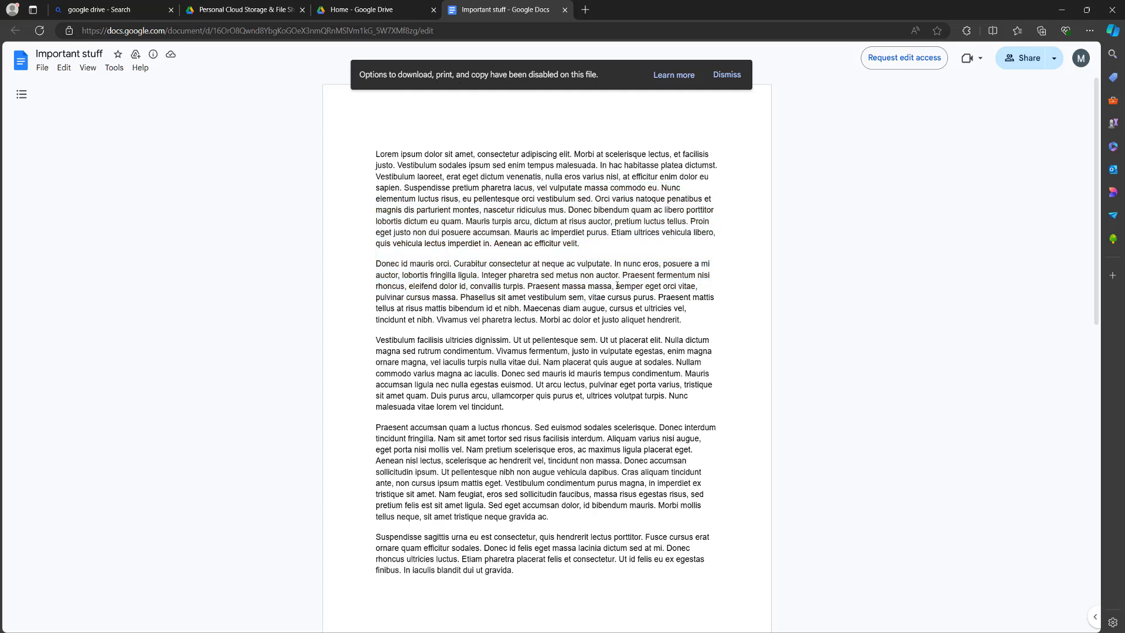
{"action": "left_click", "coordinate": [478, 31]}
{"action": "key", "text": "Escape"}
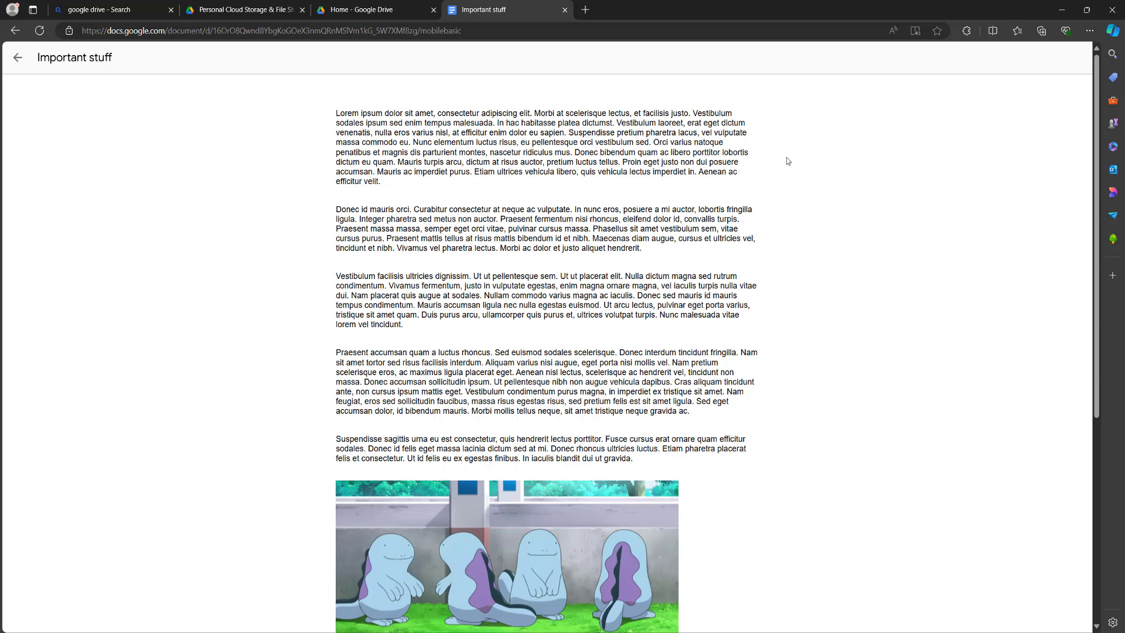
Step: Save the mobile page as 'Important stuff.html' in 'Webpage, complete' format into Dowload google sheets
{"action": "right_click", "coordinate": [788, 161]}
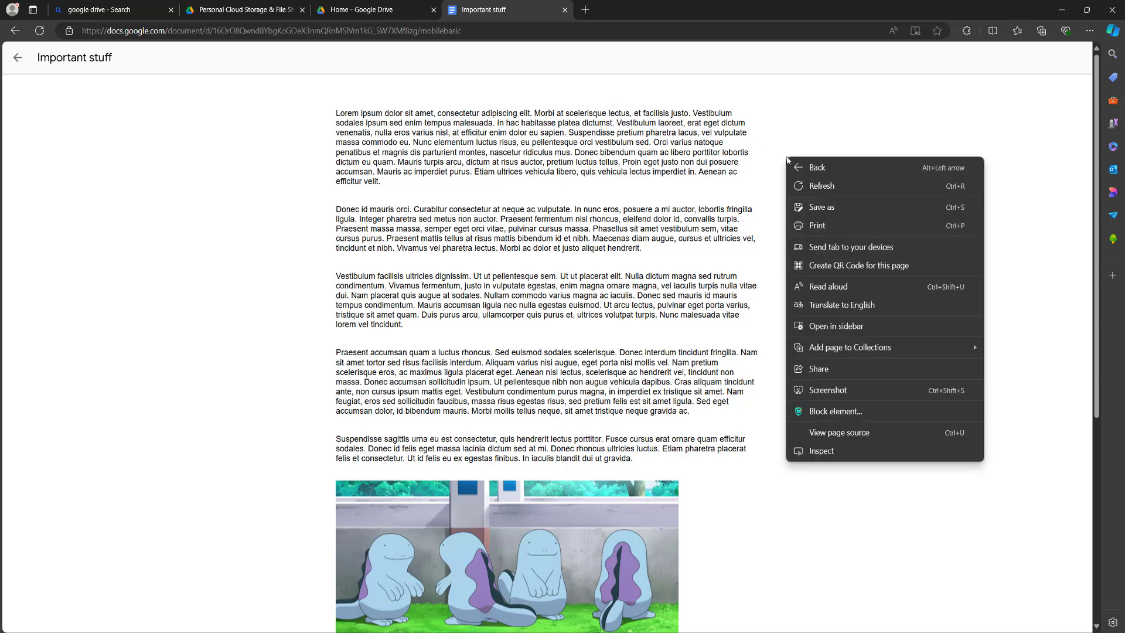
{"action": "left_click", "coordinate": [834, 208]}
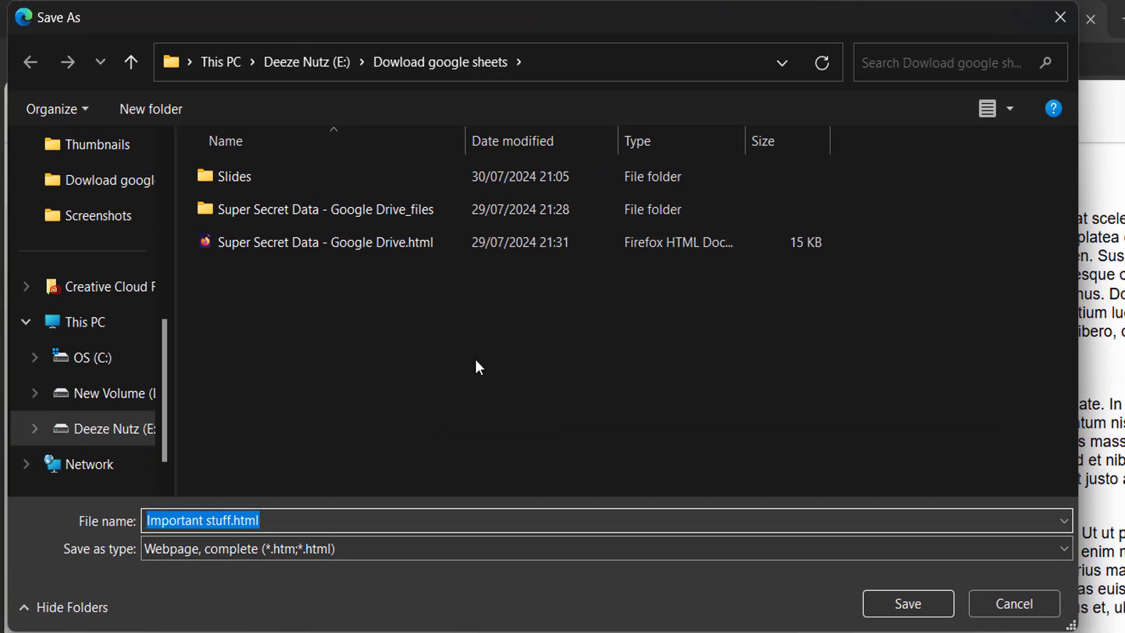
{"action": "left_click", "coordinate": [340, 551]}
{"action": "left_click", "coordinate": [344, 549]}
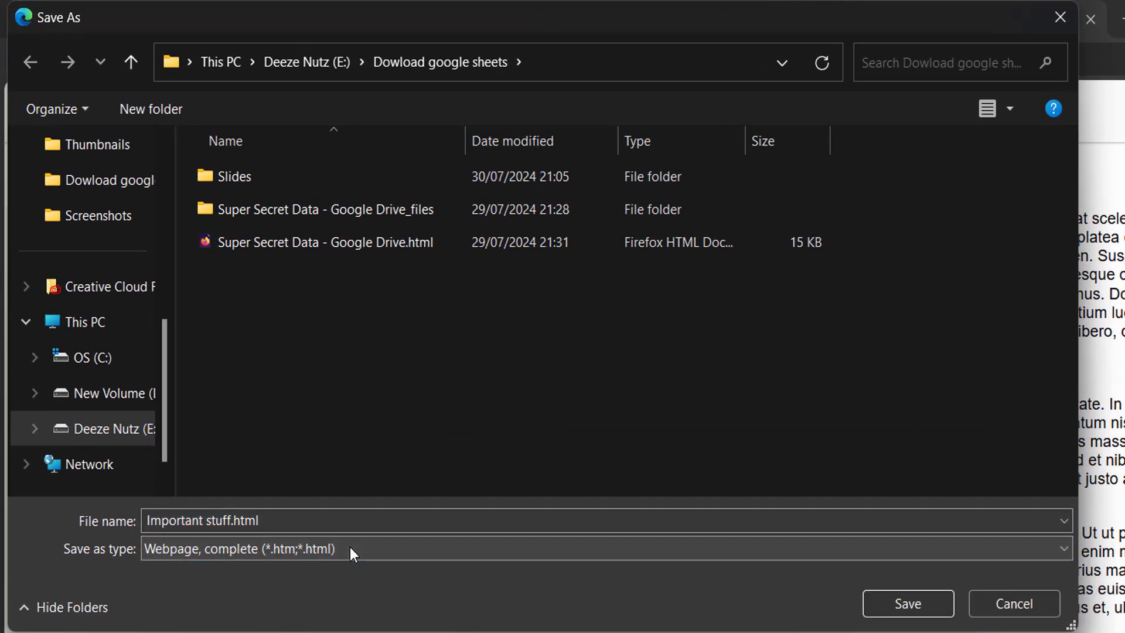
{"action": "left_click", "coordinate": [350, 547]}
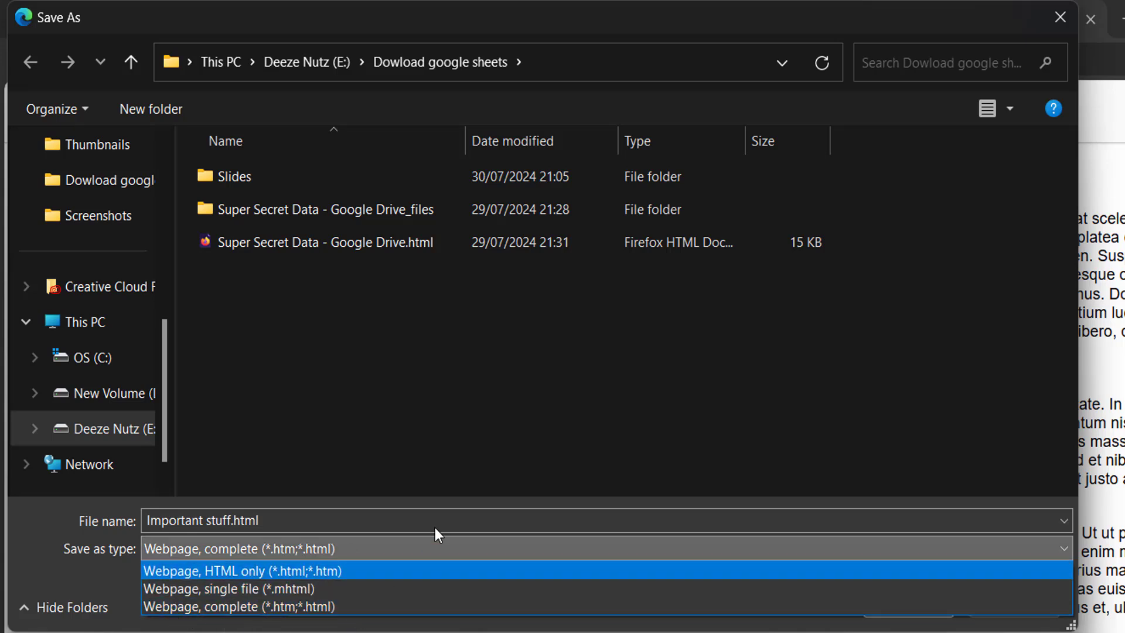
{"action": "left_click", "coordinate": [408, 539]}
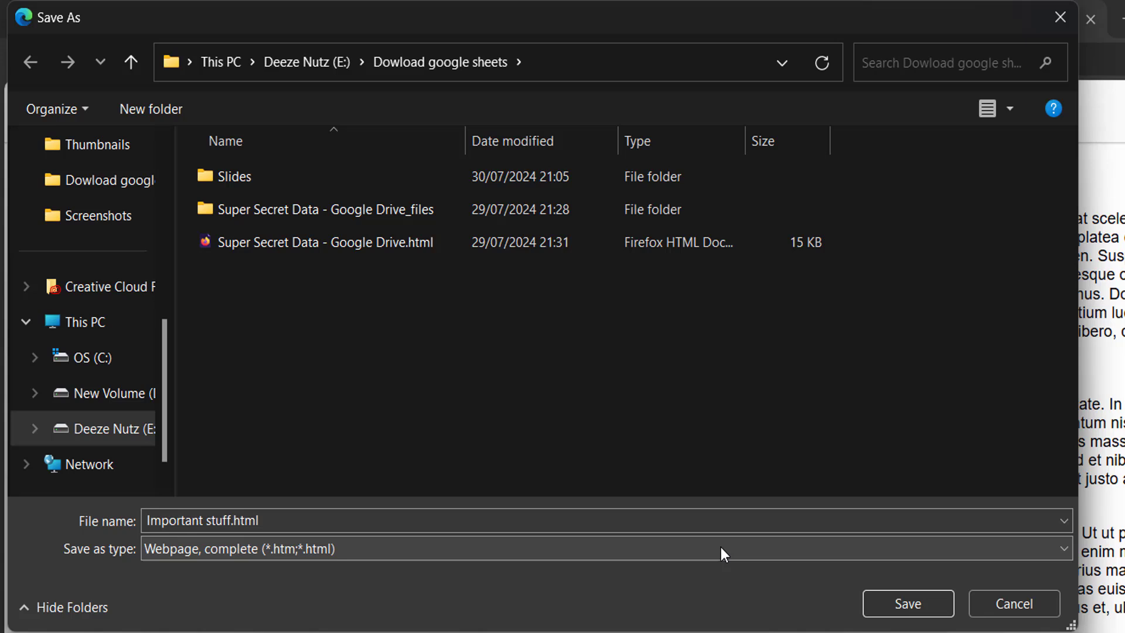
{"action": "left_click", "coordinate": [472, 556]}
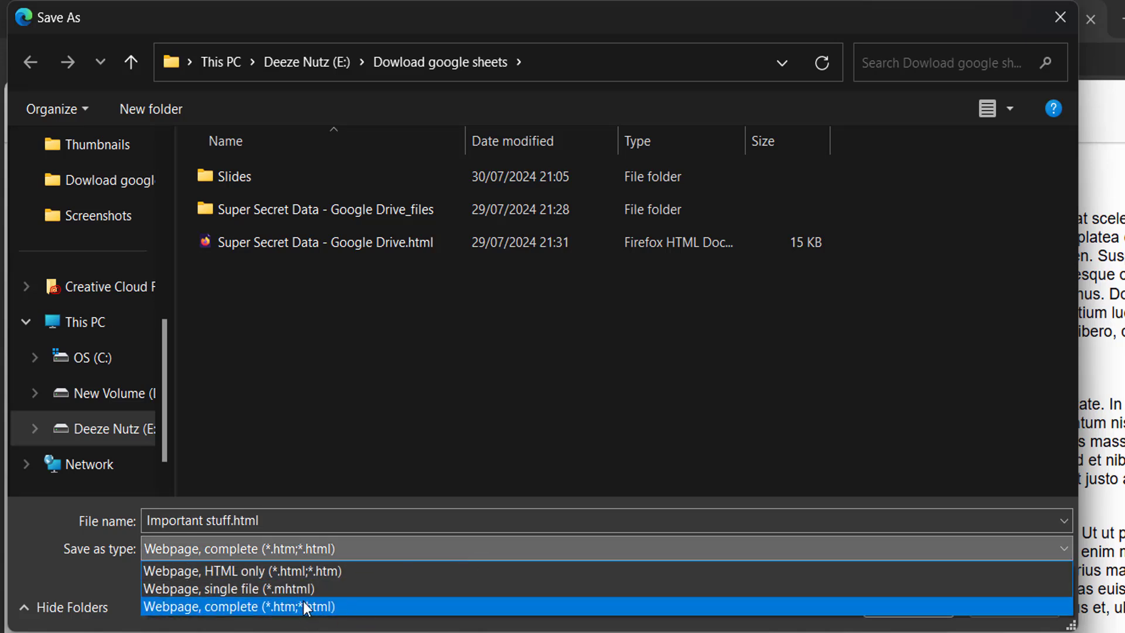
{"action": "left_click", "coordinate": [305, 607]}
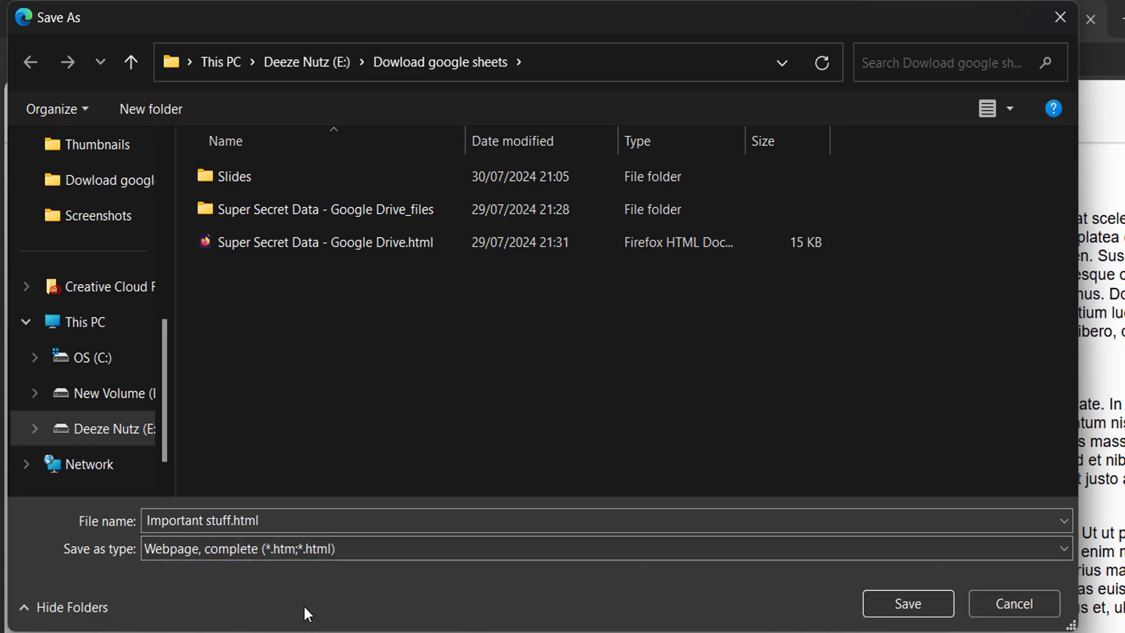
{"action": "left_click", "coordinate": [907, 604]}
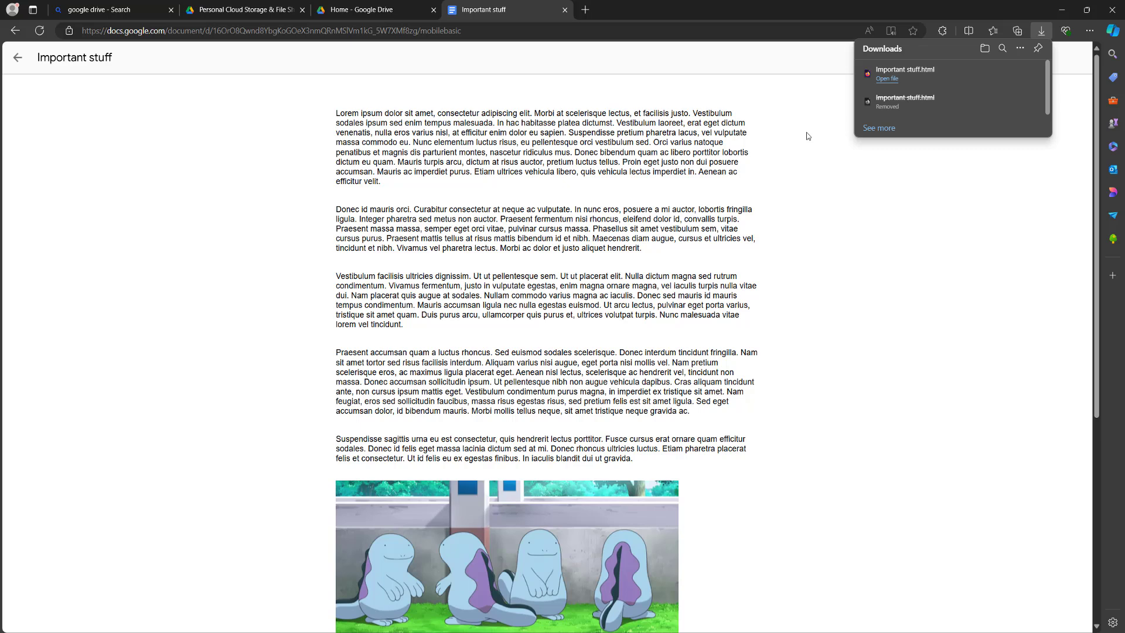
{"action": "mouse_move", "coordinate": [996, 78]}
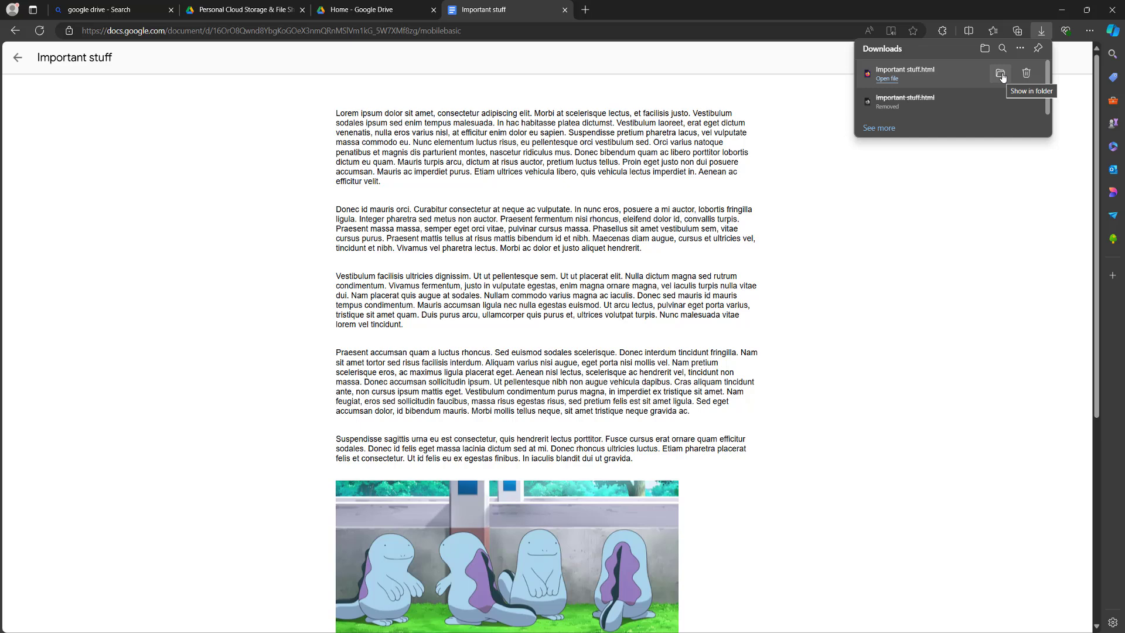
Step: Show Important stuff.html in its folder and bring up its Open with options
{"action": "left_click", "coordinate": [1001, 75]}
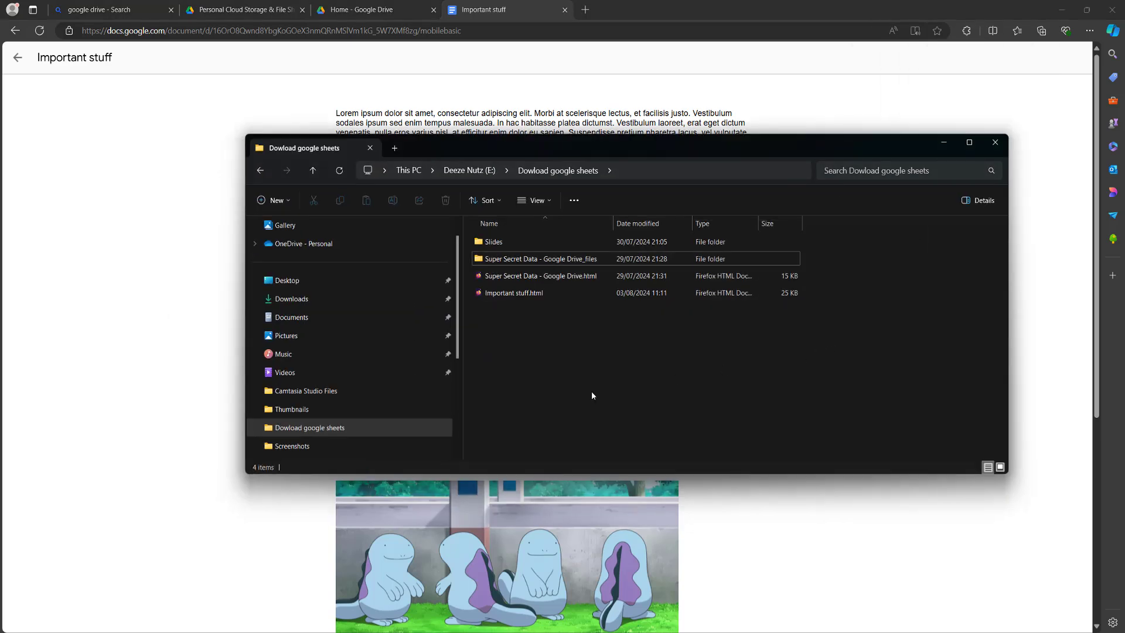
{"action": "left_click", "coordinate": [547, 295]}
{"action": "right_click", "coordinate": [547, 295]}
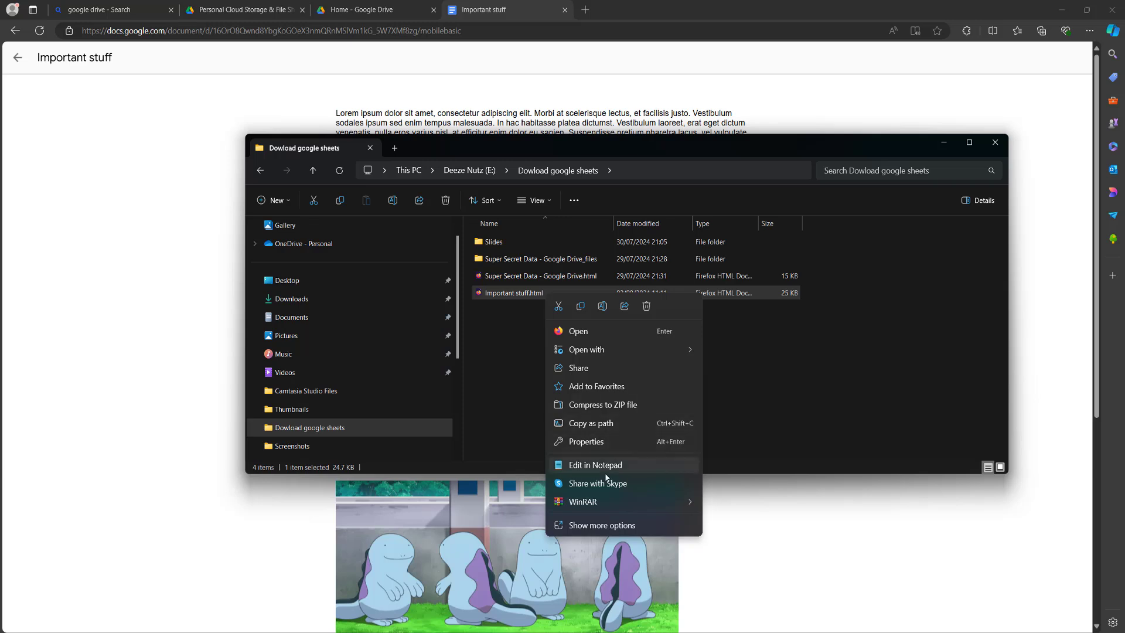
{"action": "mouse_move", "coordinate": [664, 348]}
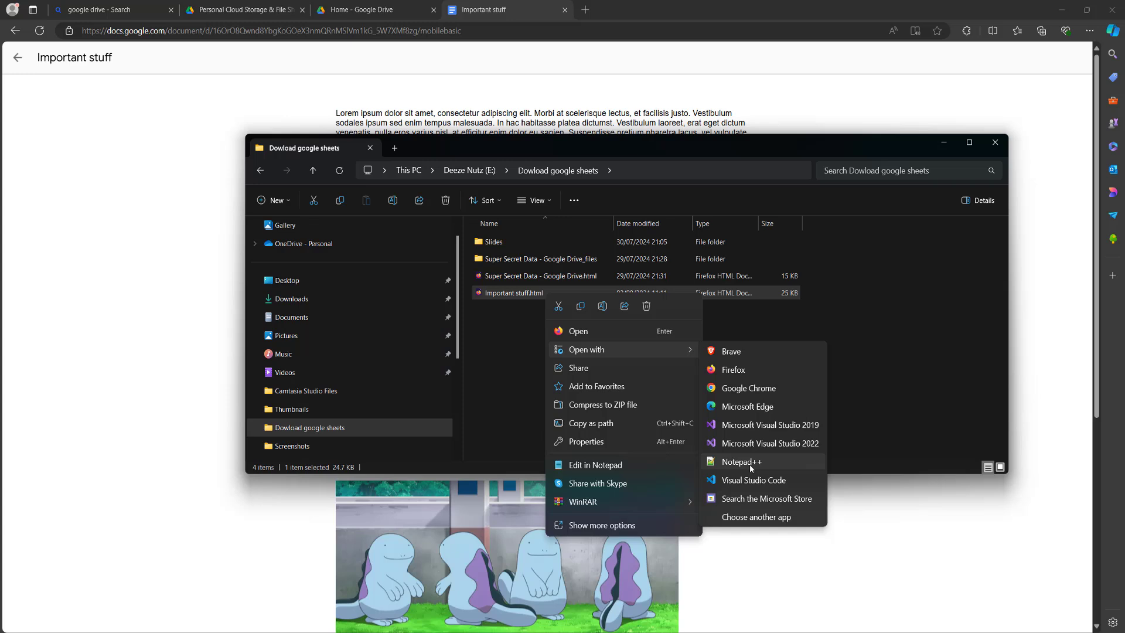
Step: Open Important stuff.html in Notepad and search for '.docsshared-no-select{-khtml-user-select'
{"action": "left_click", "coordinate": [617, 467]}
{"action": "left_click", "coordinate": [413, 103]}
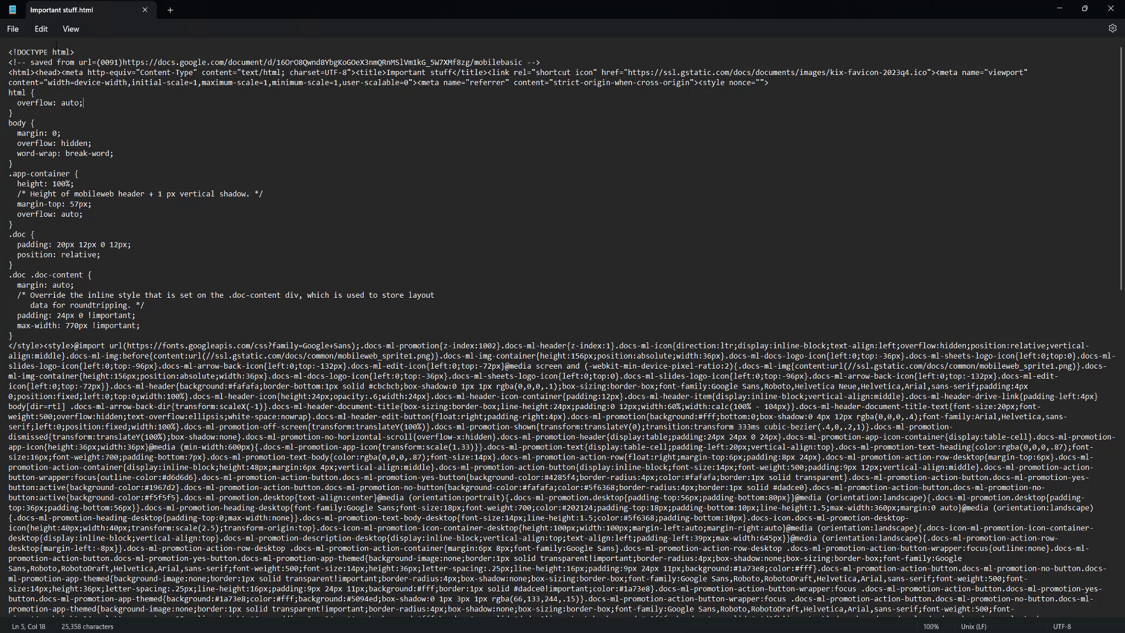
{"action": "left_click", "coordinate": [46, 31]}
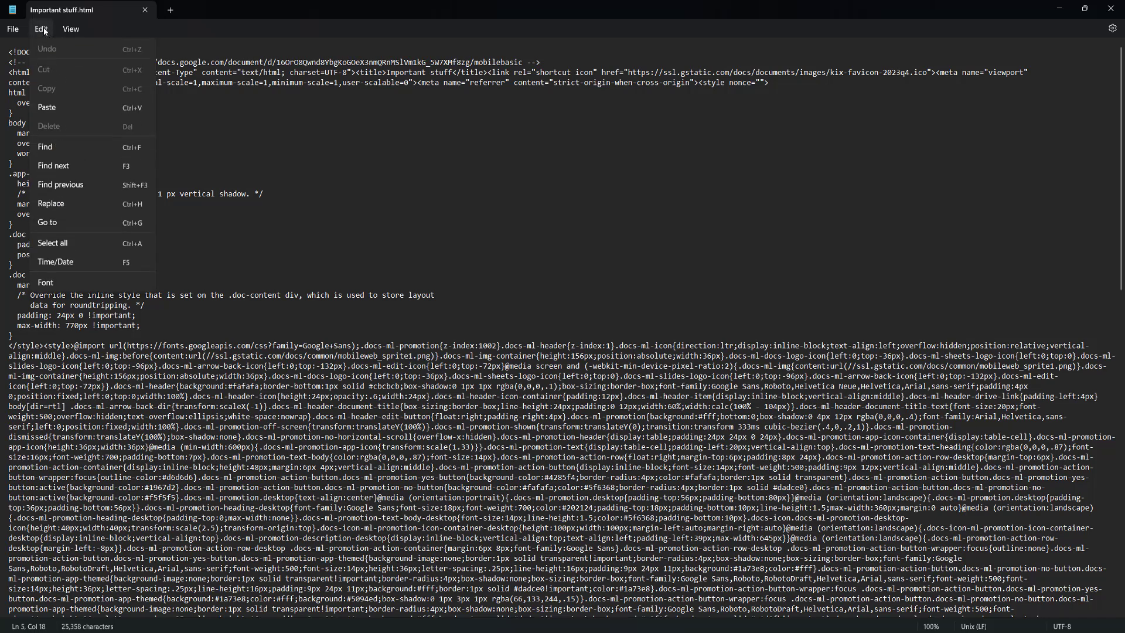
{"action": "left_click", "coordinate": [74, 150]}
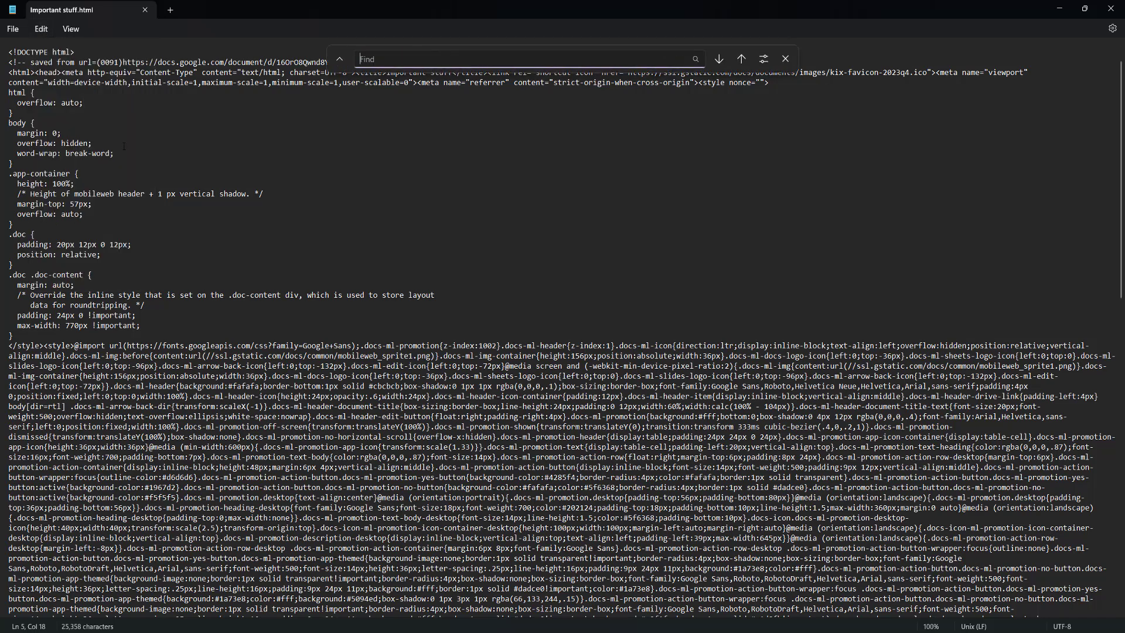
{"action": "type", "text": ".docsshared-no-select{-khtml-user-select:"}
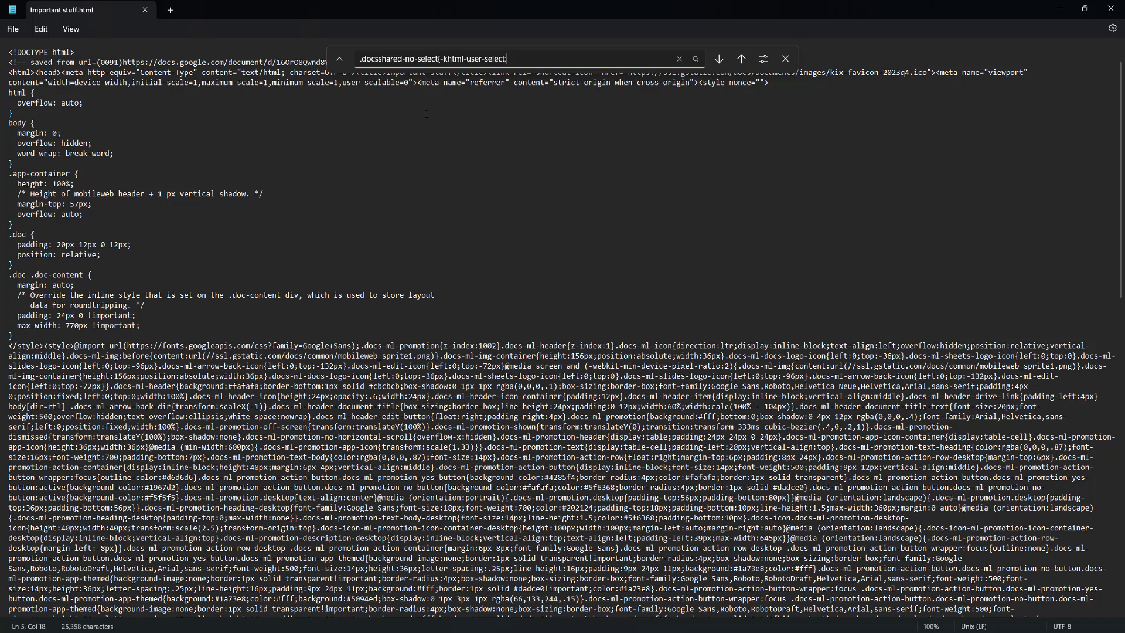
Step: Find the .docsshared-no-select user-select rule and delete it through its closing brace
{"action": "left_click", "coordinate": [720, 59]}
{"action": "left_click", "coordinate": [719, 59]}
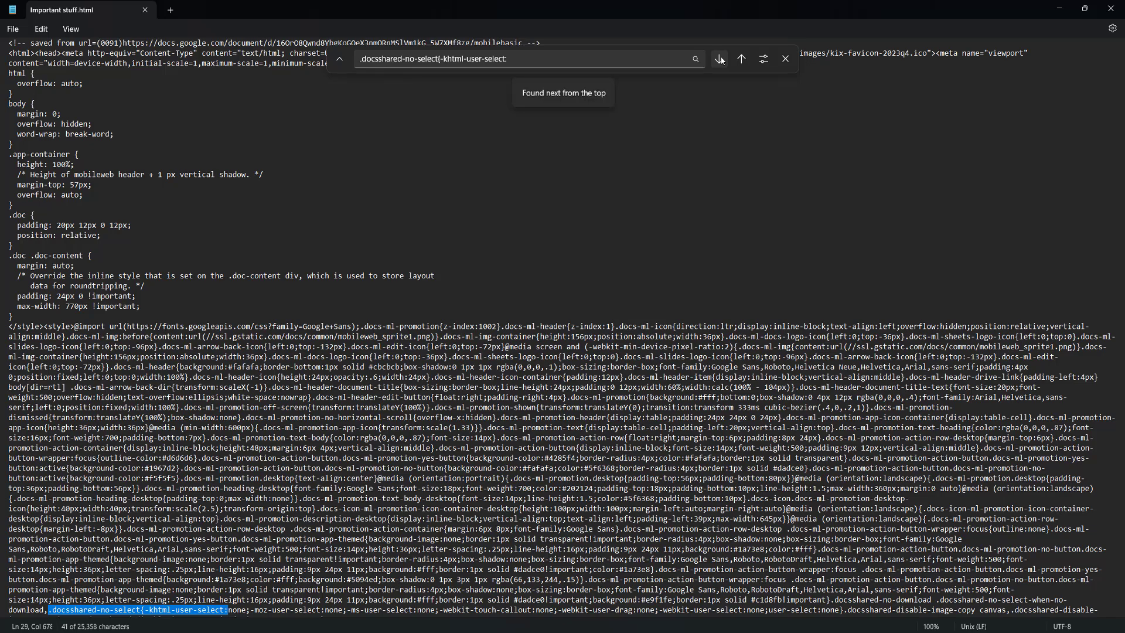
{"action": "scroll", "coordinate": [562, 329], "scroll_direction": "down", "scroll_amount": 6}
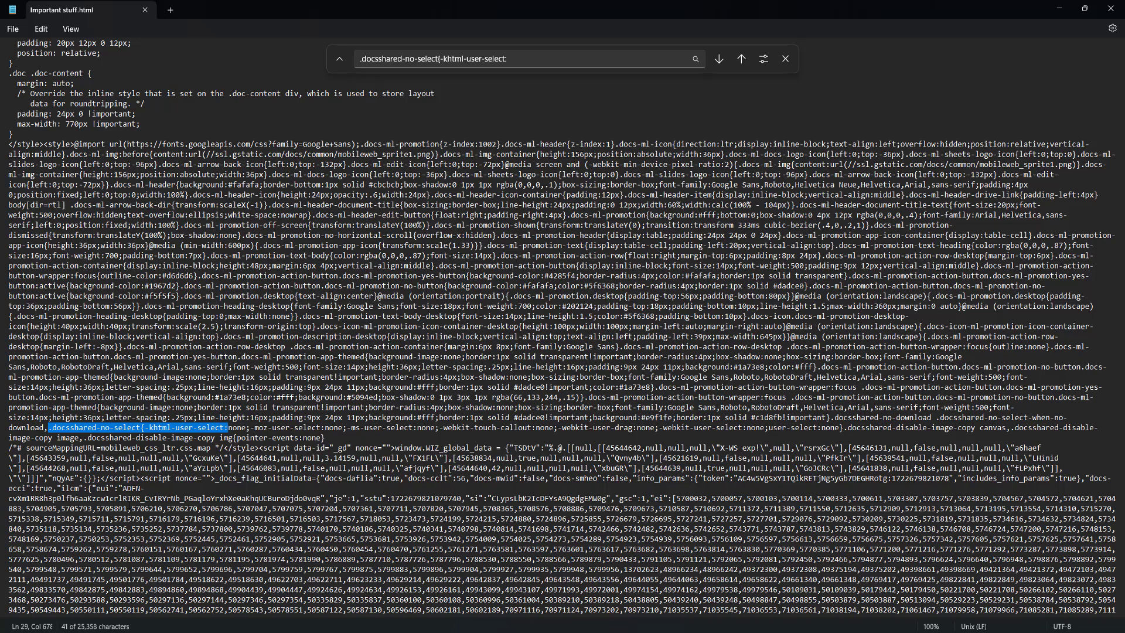
{"action": "left_click_drag", "start_coordinate": [50, 431], "coordinate": [598, 431]}
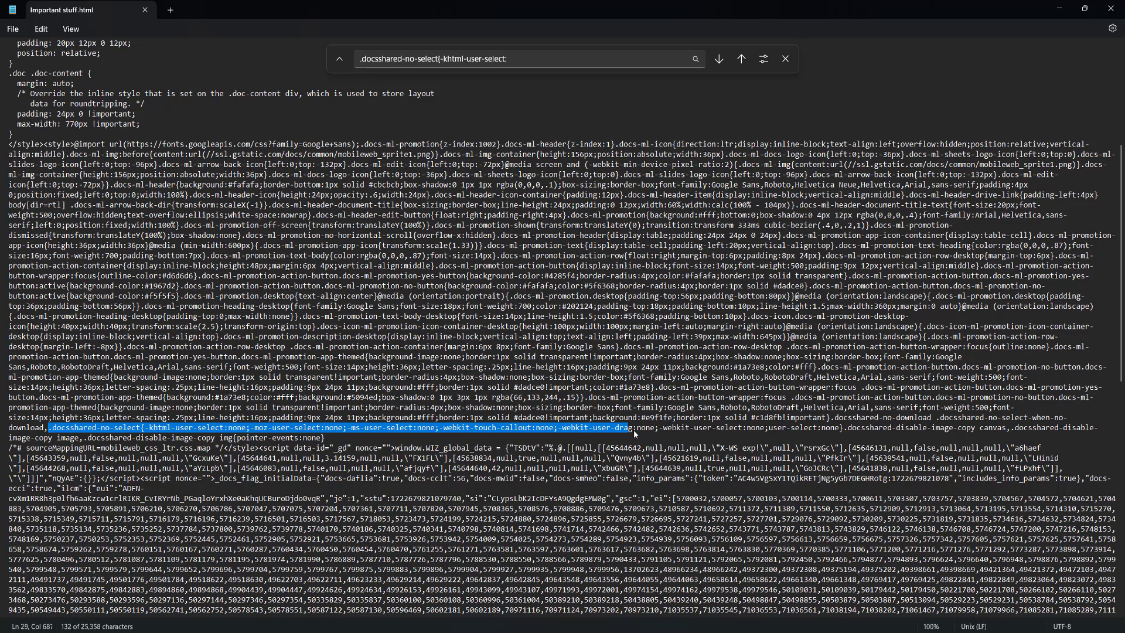
{"action": "left_click_drag", "start_coordinate": [678, 430], "coordinate": [834, 432]}
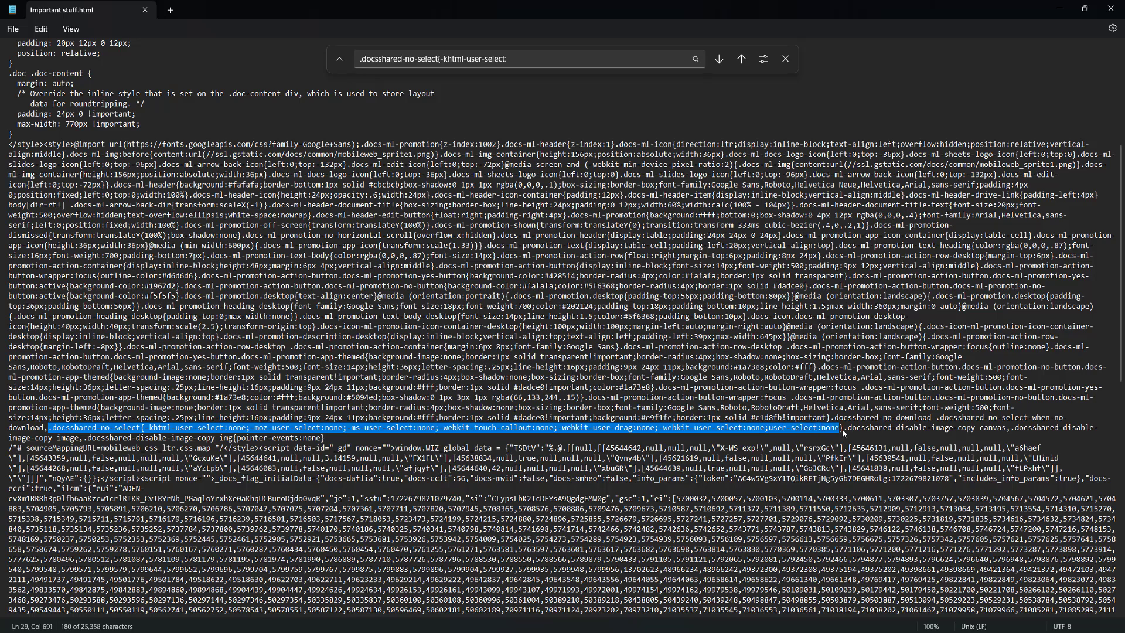
{"action": "left_click_drag", "start_coordinate": [841, 430], "coordinate": [842, 430]}
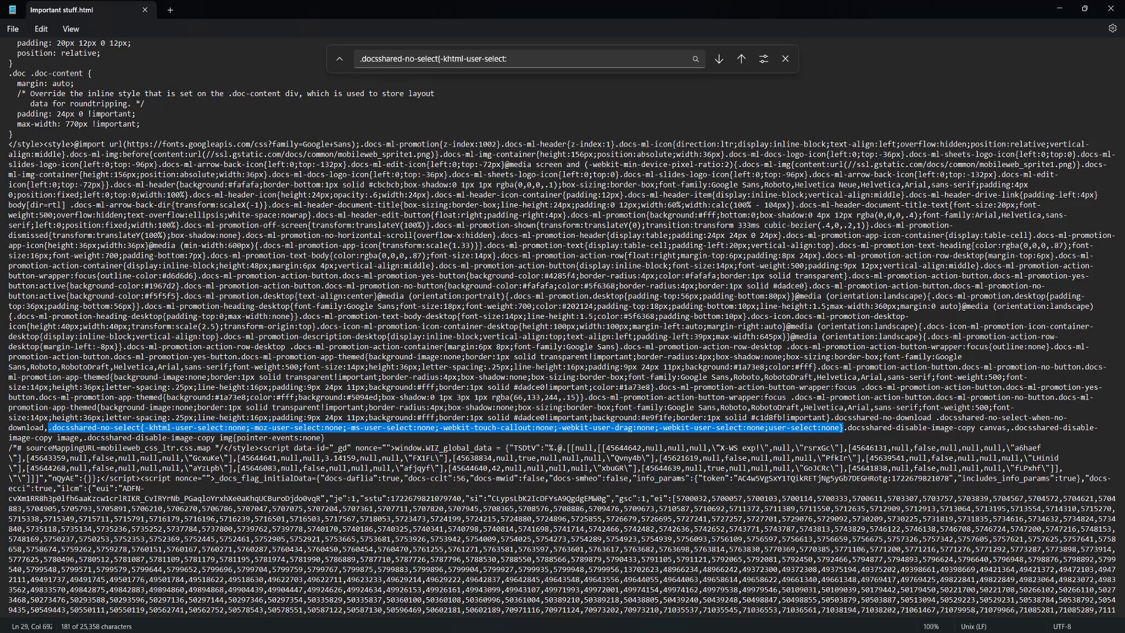
{"action": "key", "text": "Delete"}
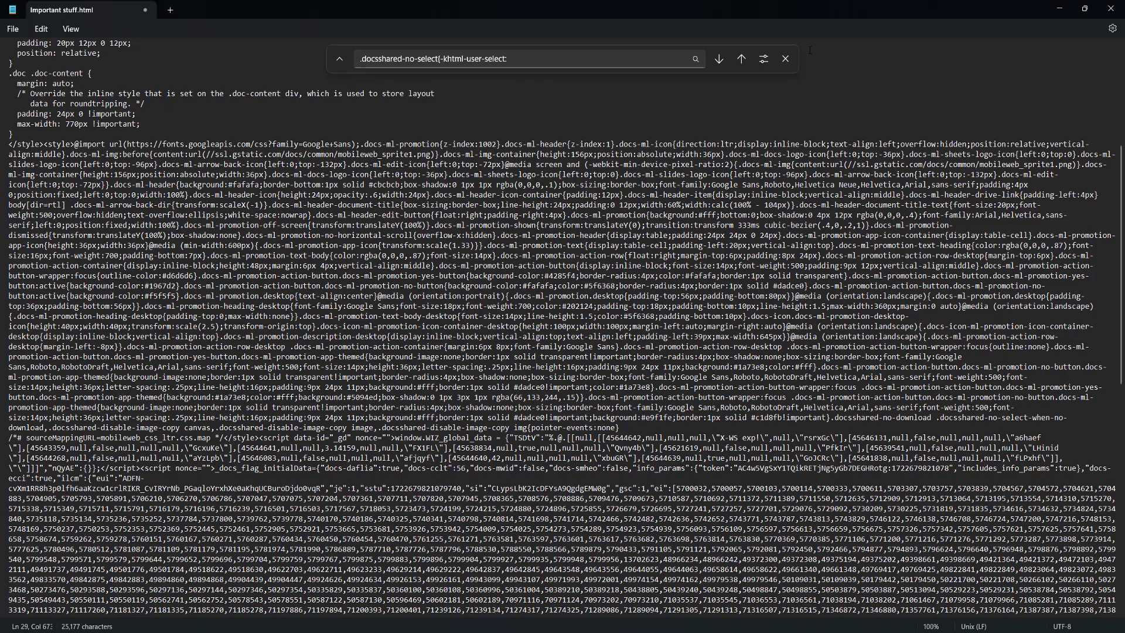
Step: Save the edited Important stuff.html and close Notepad
{"action": "left_click", "coordinate": [786, 59]}
{"action": "left_click", "coordinate": [13, 29]}
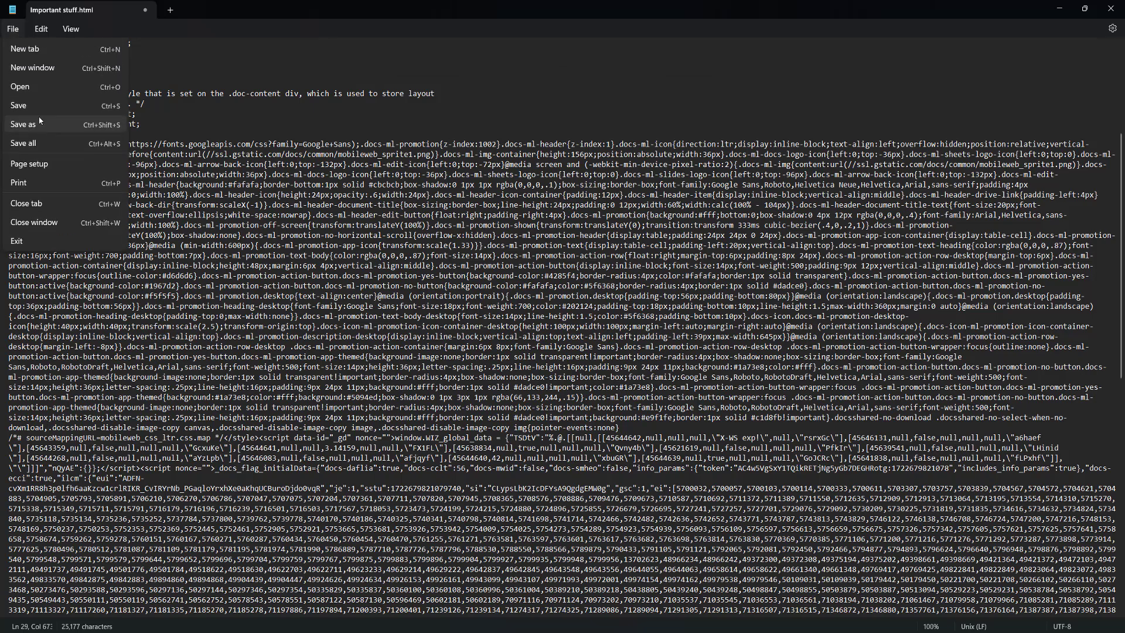
{"action": "left_click", "coordinate": [40, 104]}
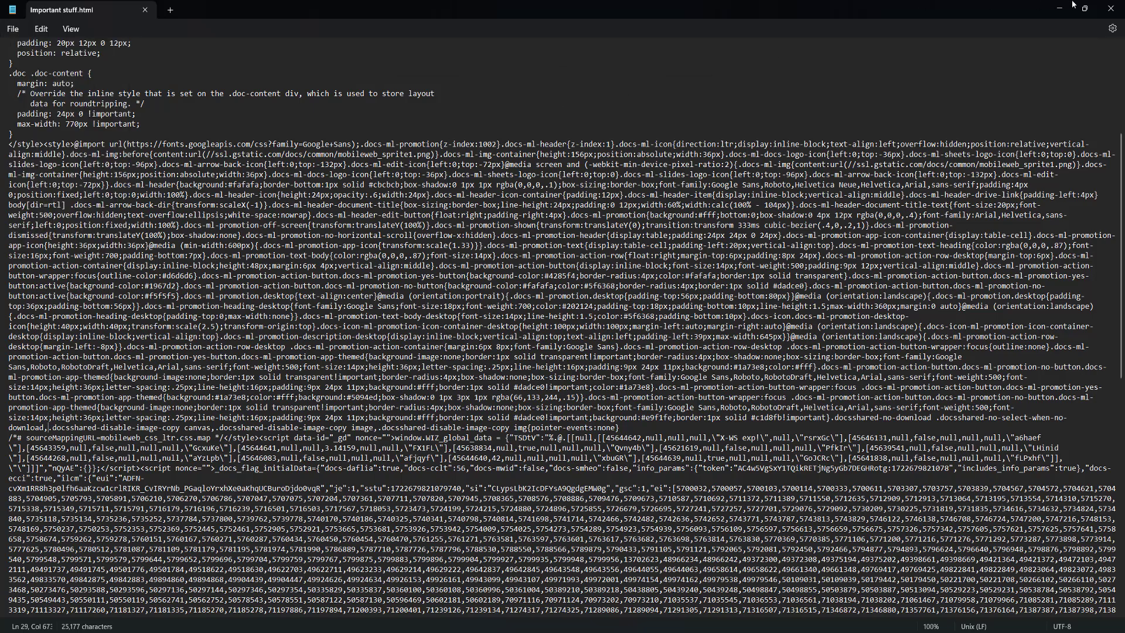
{"action": "left_click", "coordinate": [1111, 8]}
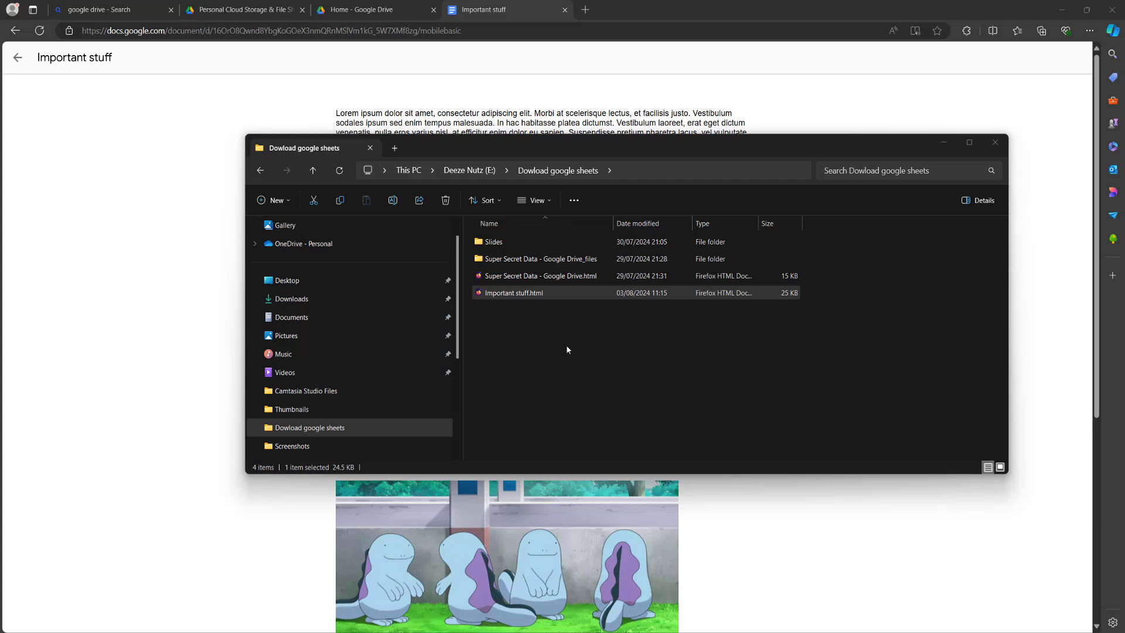
Step: Open Important stuff.html with Microsoft Edge from File Explorer
{"action": "left_click", "coordinate": [543, 296]}
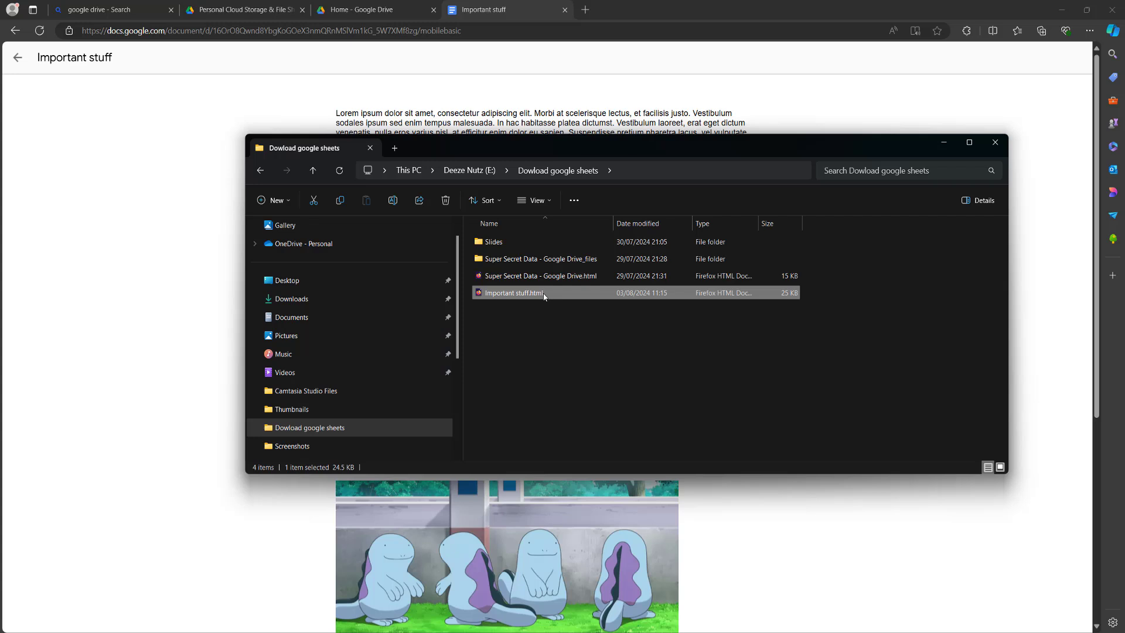
{"action": "right_click", "coordinate": [544, 296]}
{"action": "mouse_move", "coordinate": [591, 351]}
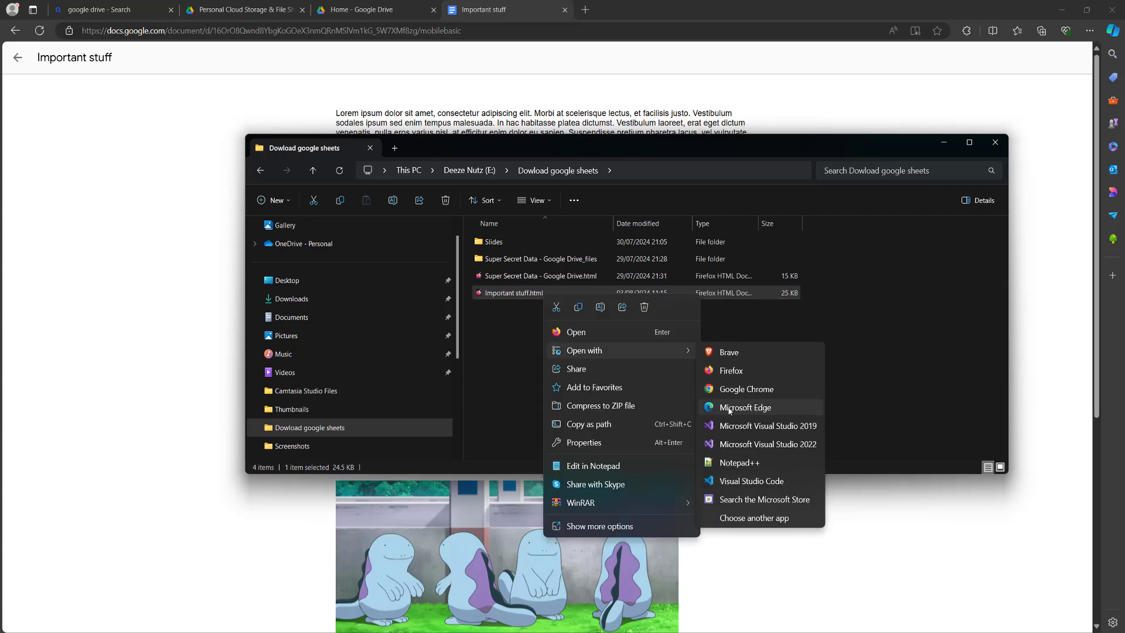
{"action": "left_click", "coordinate": [730, 408]}
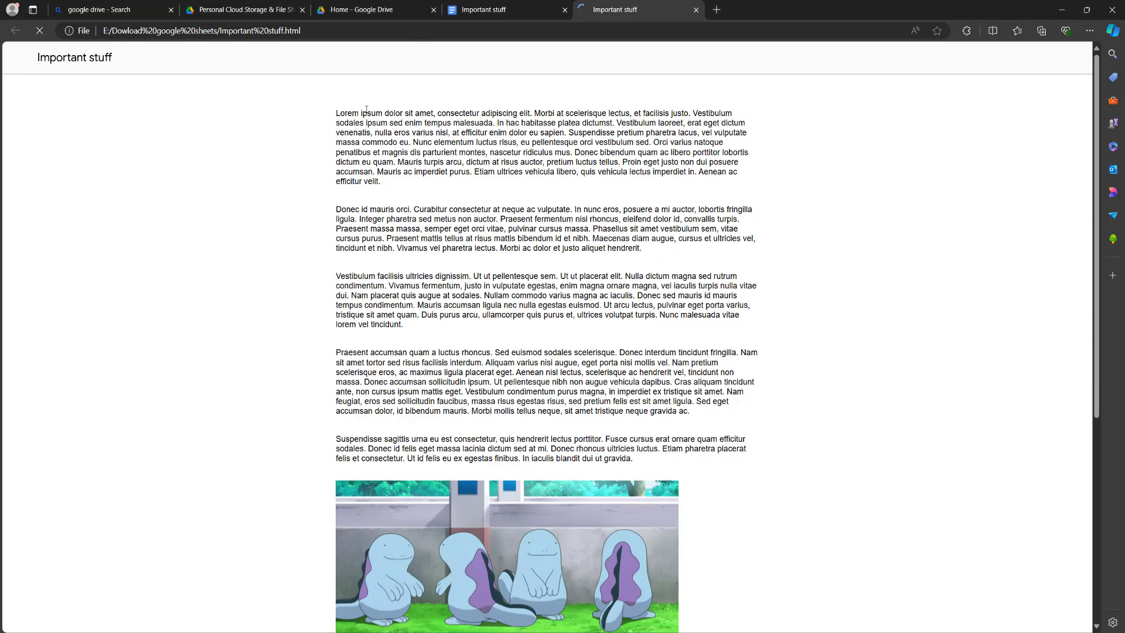
Step: Select the first four paragraphs of the local page and copy them
{"action": "left_click_drag", "start_coordinate": [368, 113], "coordinate": [765, 419]}
{"action": "key", "text": "ctrl+c"}
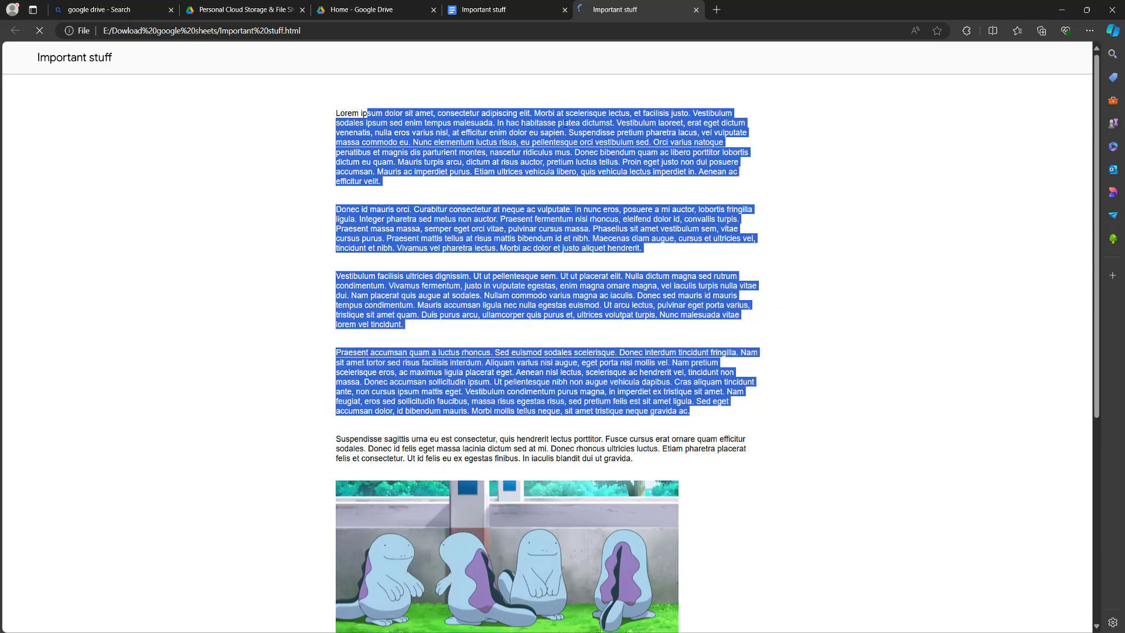
{"action": "right_click", "coordinate": [569, 128]}
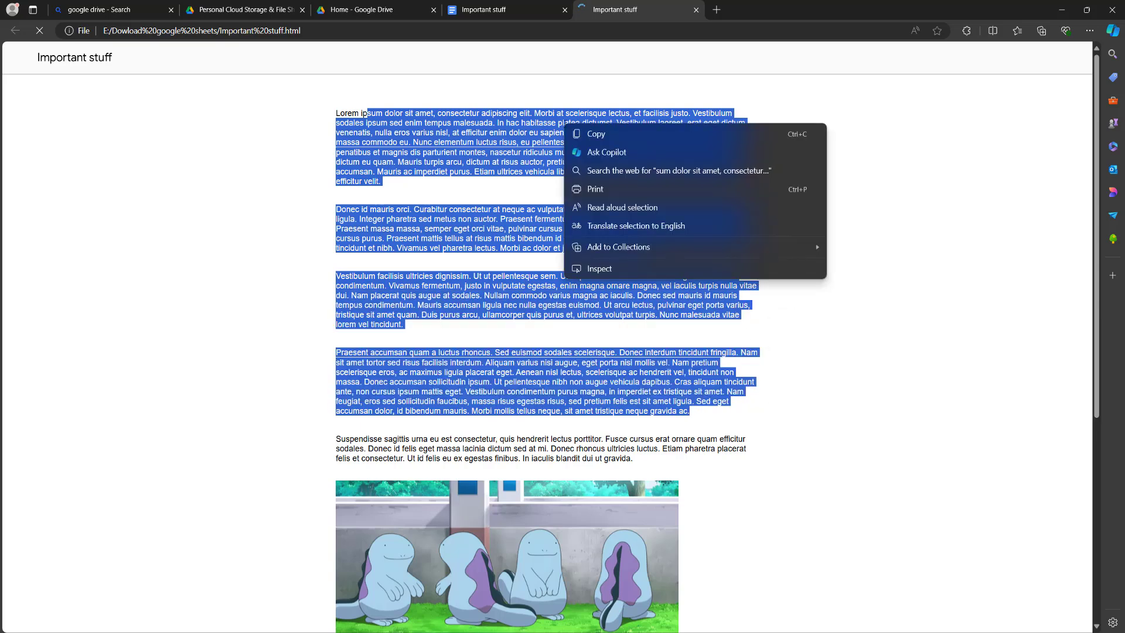
{"action": "left_click", "coordinate": [606, 134]}
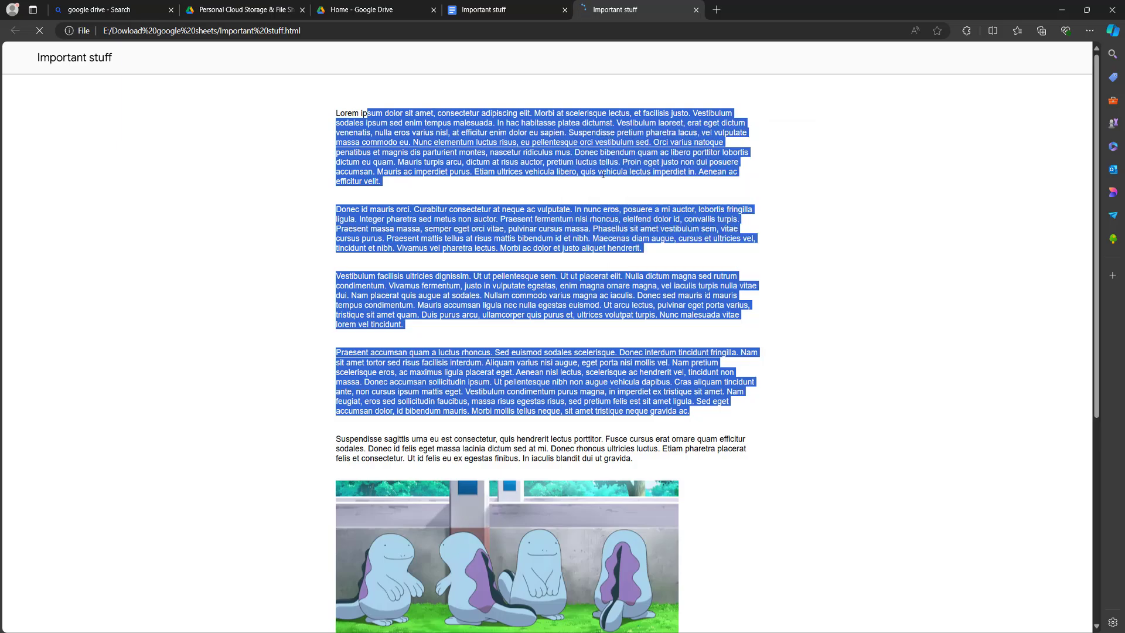
Step: Paste the four copied lorem ipsum paragraphs into a blank Notepad window
{"action": "key", "text": "alt+Tab"}
{"action": "key", "text": "ctrl+v"}
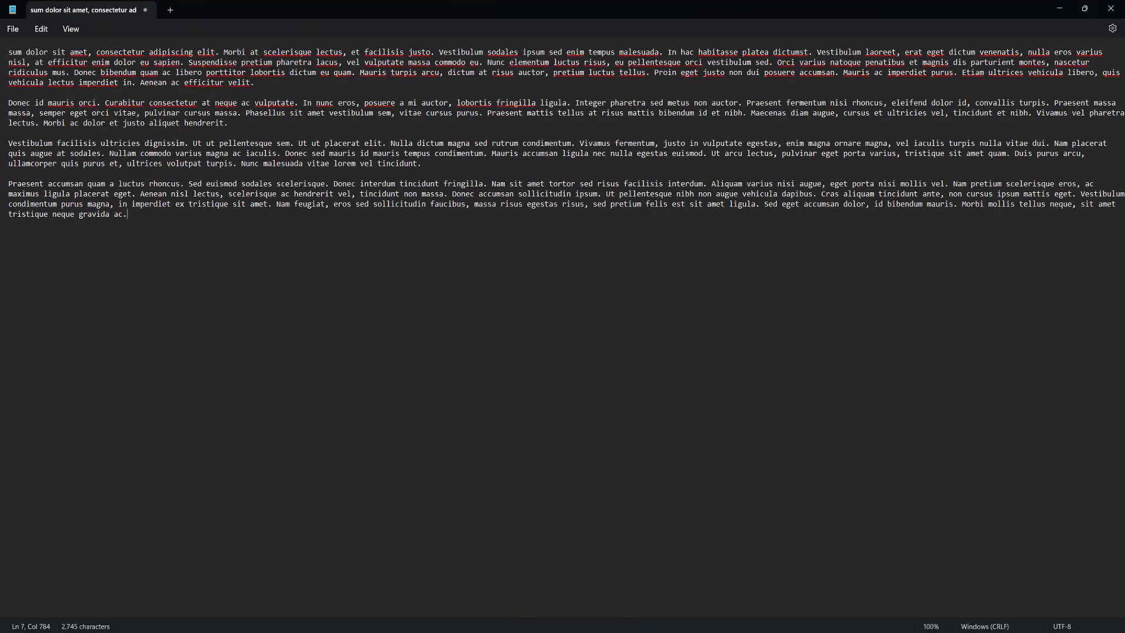